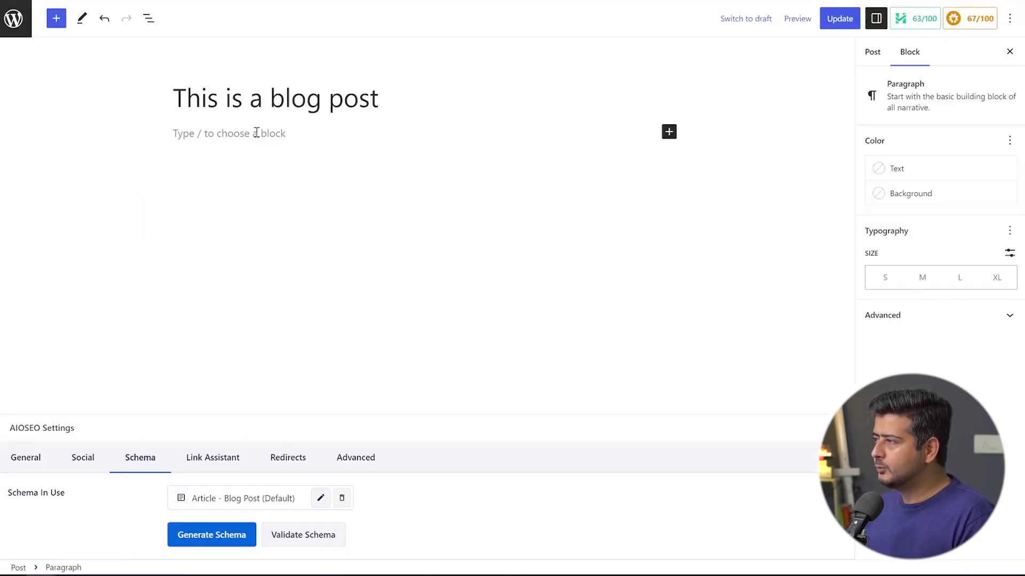
Insert an AIOSEO - FAQ block in the empty paragraph below the blog post title
{"action": "left_click", "coordinate": [256, 133]}
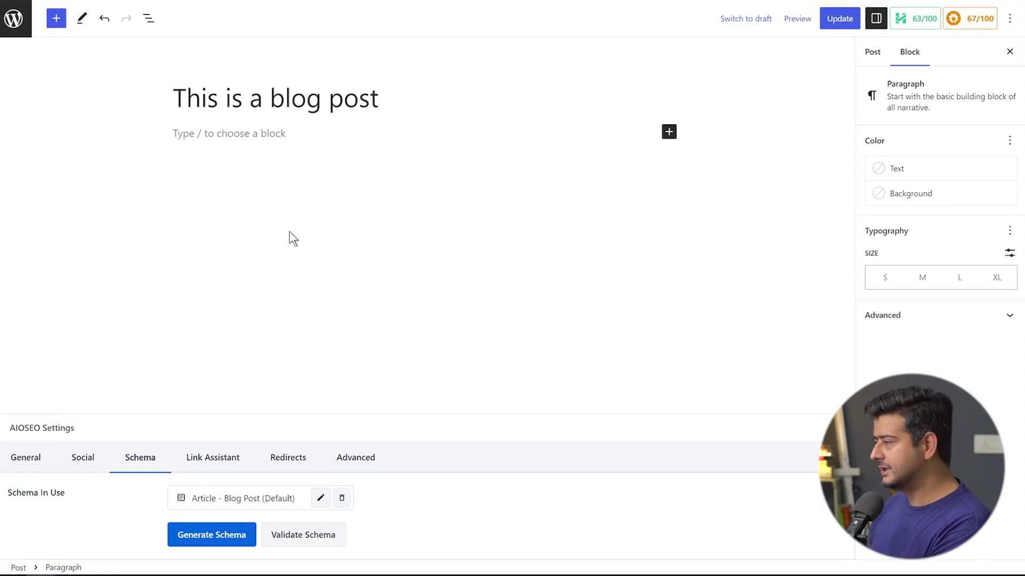
{"action": "type", "text": "/fa"}
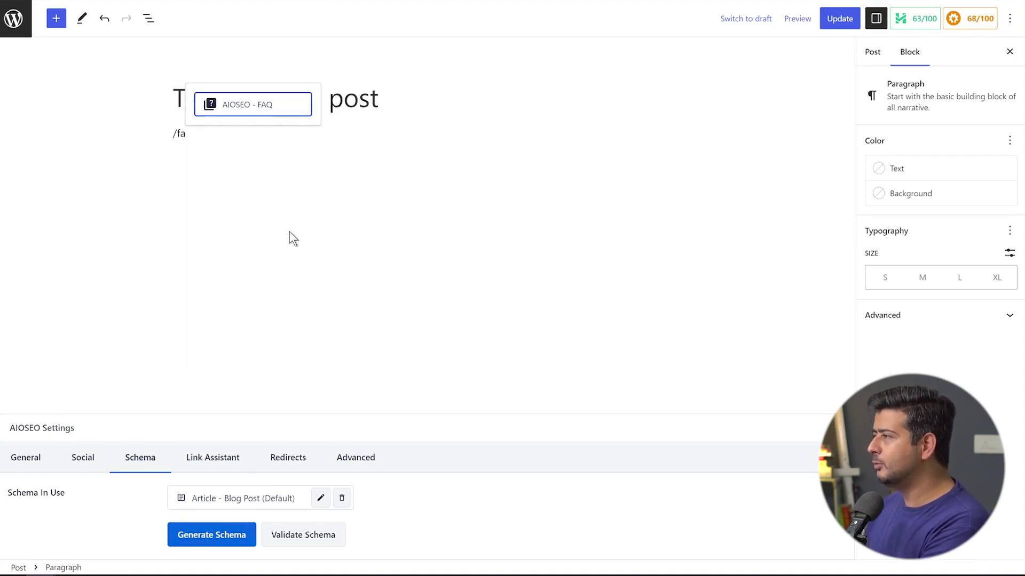
{"action": "left_click", "coordinate": [274, 110]}
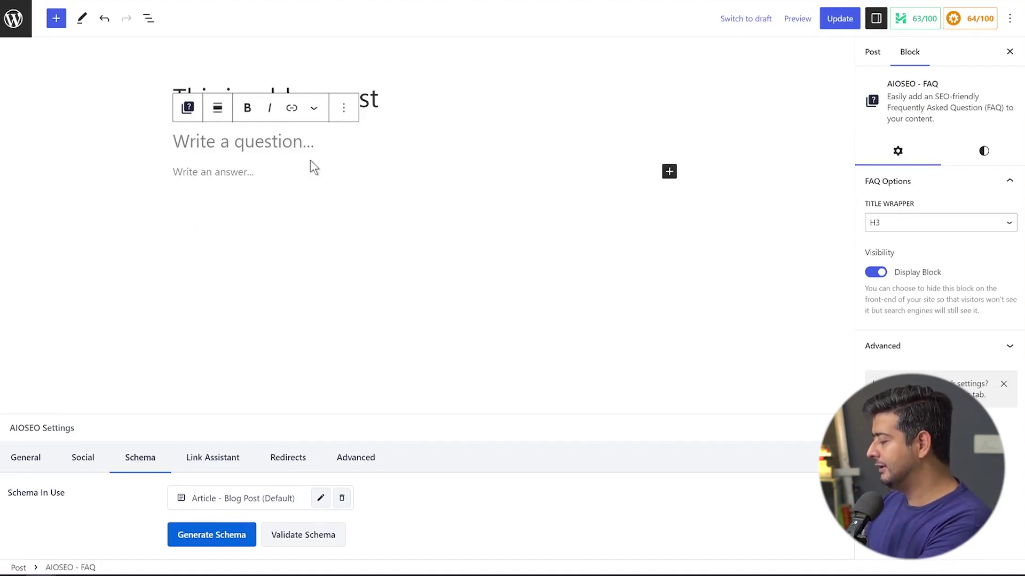
Fill the FAQ block with the question "How to lose weight without crash diets" and the answer "answer"
{"action": "type", "text": "How to lo"}
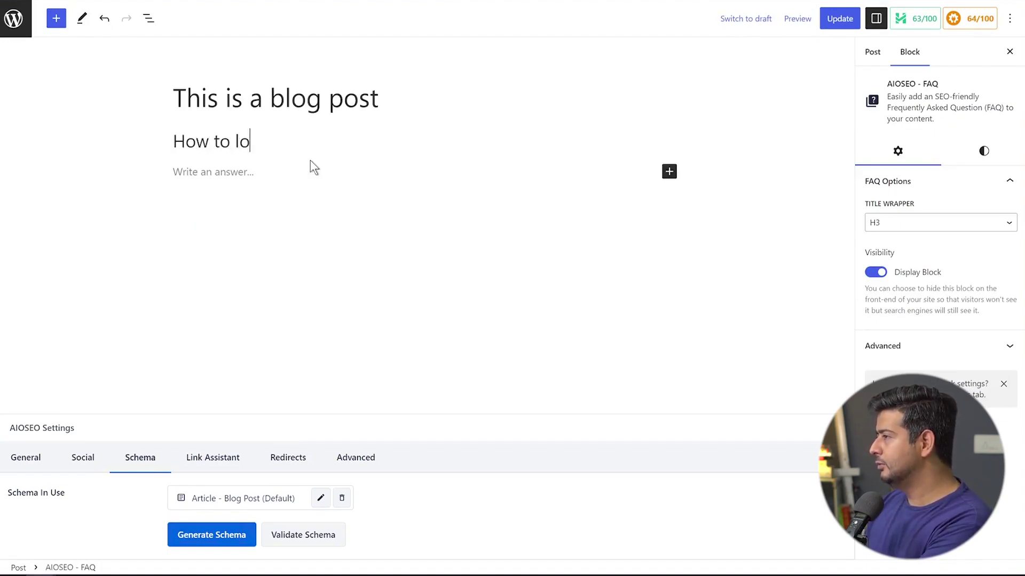
{"action": "type", "text": "se weight wi"}
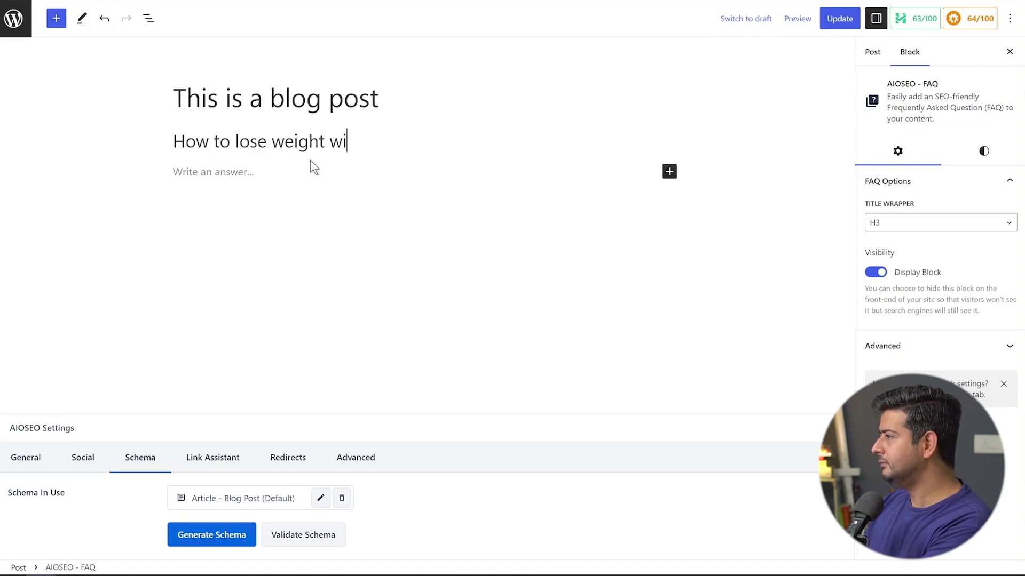
{"action": "type", "text": "thout crash diets"}
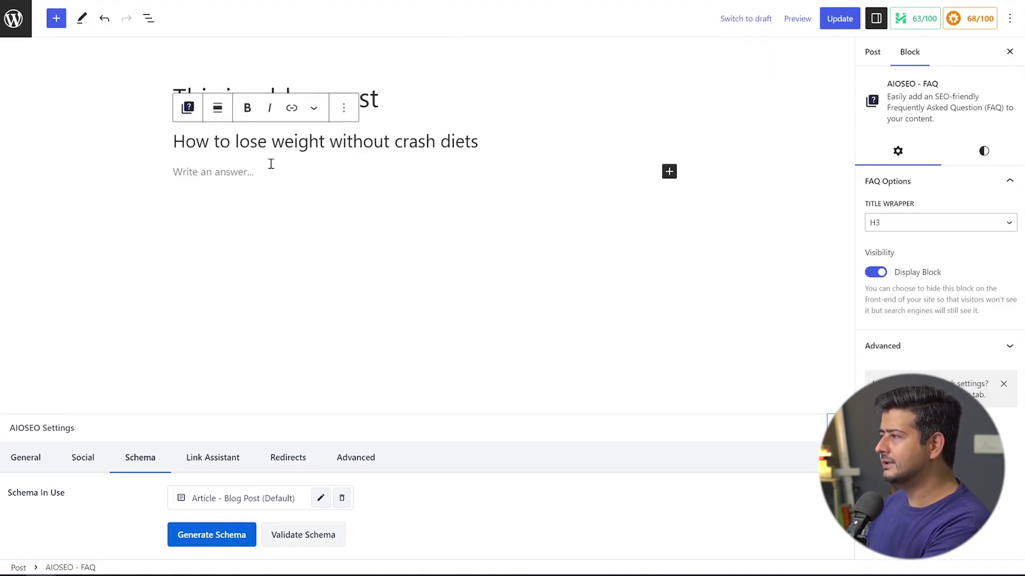
{"action": "left_click", "coordinate": [252, 171]}
{"action": "type", "text": "answer"}
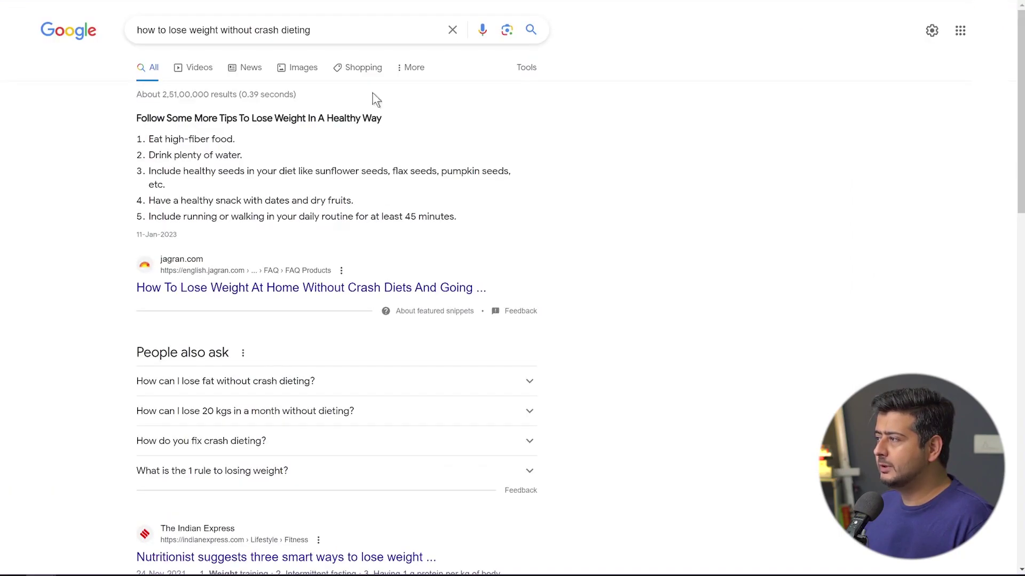
{"action": "scroll", "coordinate": [251, 393], "scroll_direction": "down", "scroll_amount": 1}
{"action": "scroll", "coordinate": [252, 394], "scroll_direction": "up", "scroll_amount": 1}
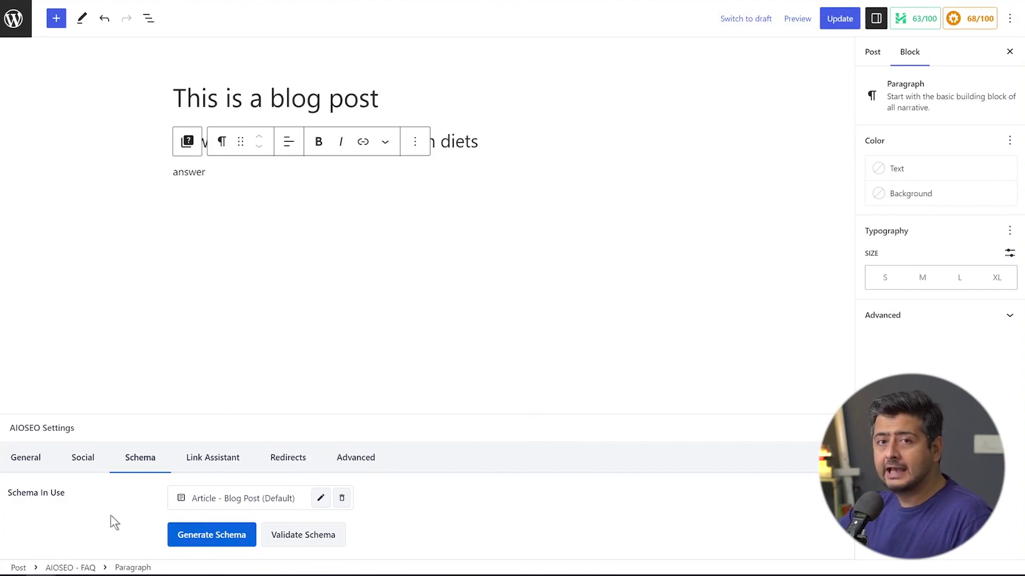
Generate an Article schema from the schema catalog with its default field values and add it to the post
{"action": "left_click", "coordinate": [201, 535]}
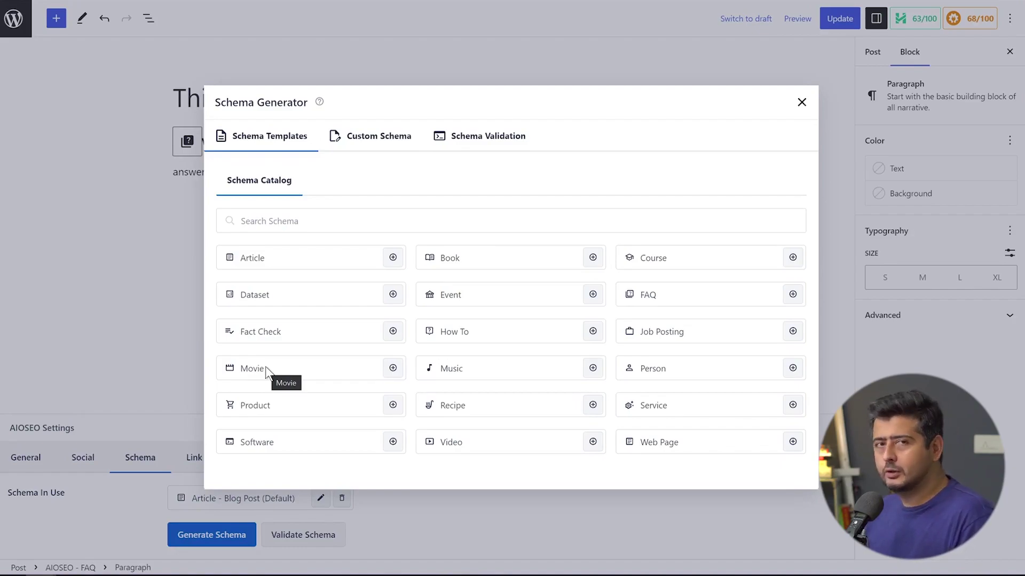
{"action": "left_click", "coordinate": [393, 257]}
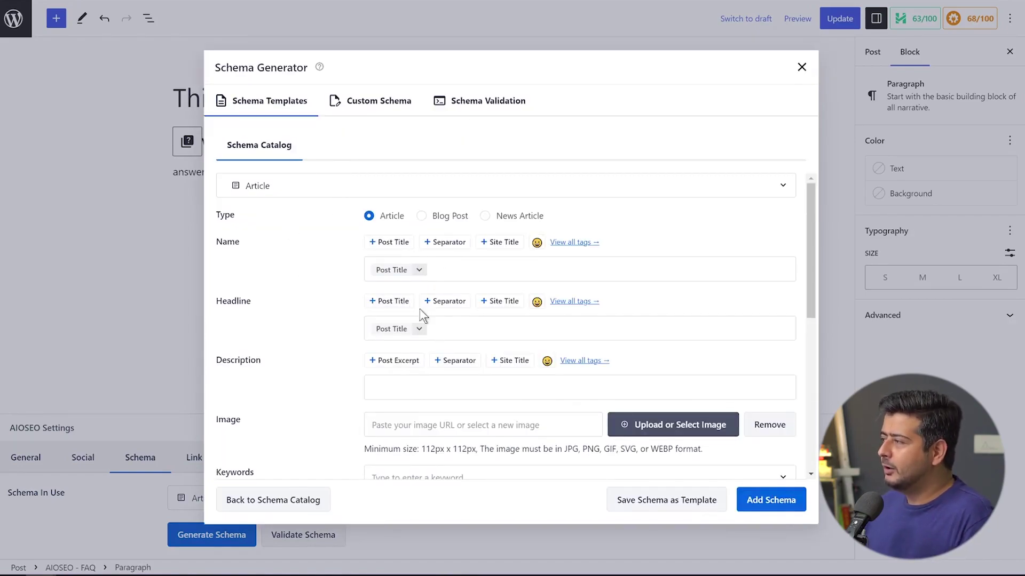
{"action": "scroll", "coordinate": [324, 275], "scroll_direction": "down", "scroll_amount": 7}
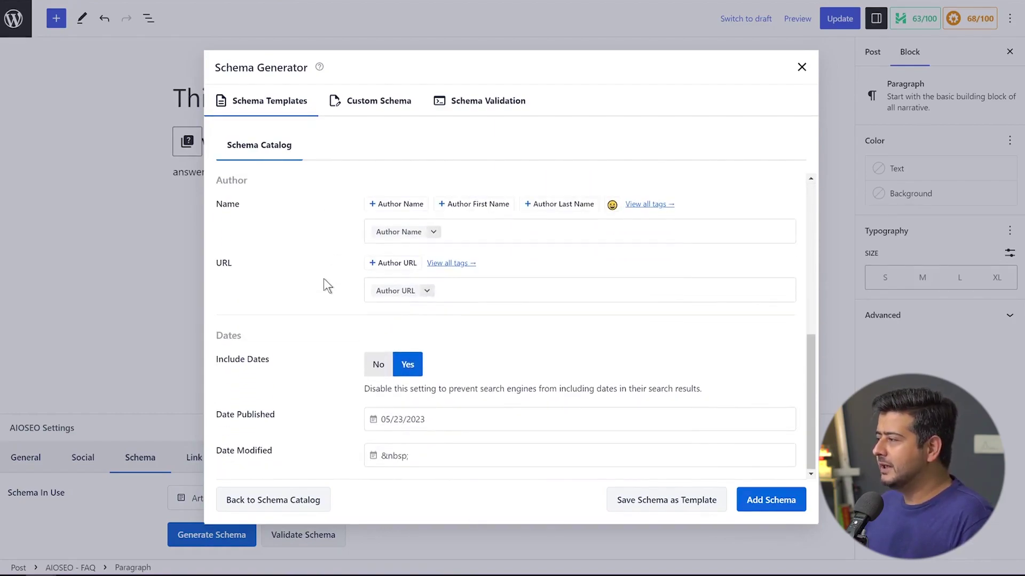
{"action": "scroll", "coordinate": [339, 320], "scroll_direction": "up", "scroll_amount": 7}
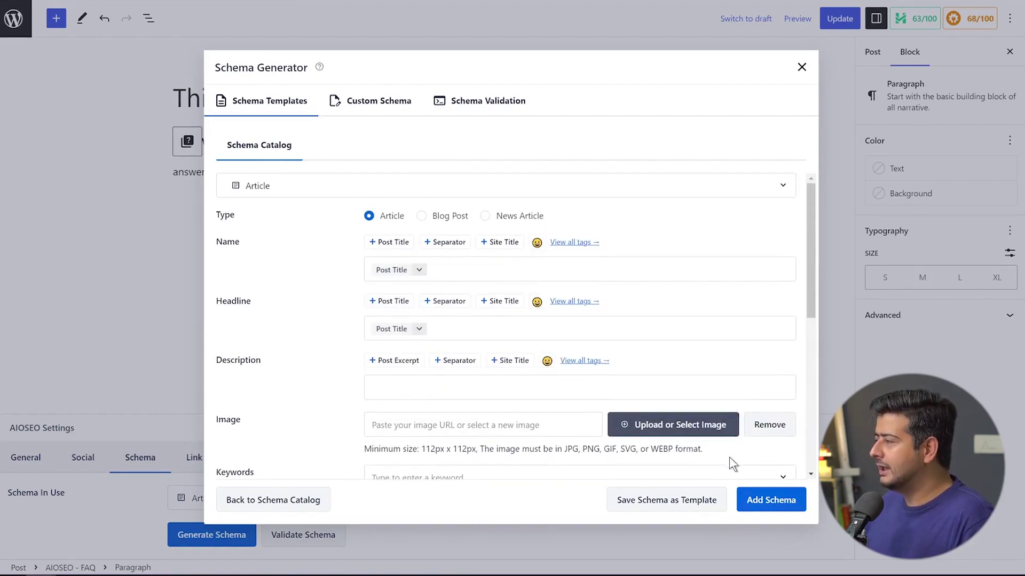
{"action": "left_click", "coordinate": [748, 504]}
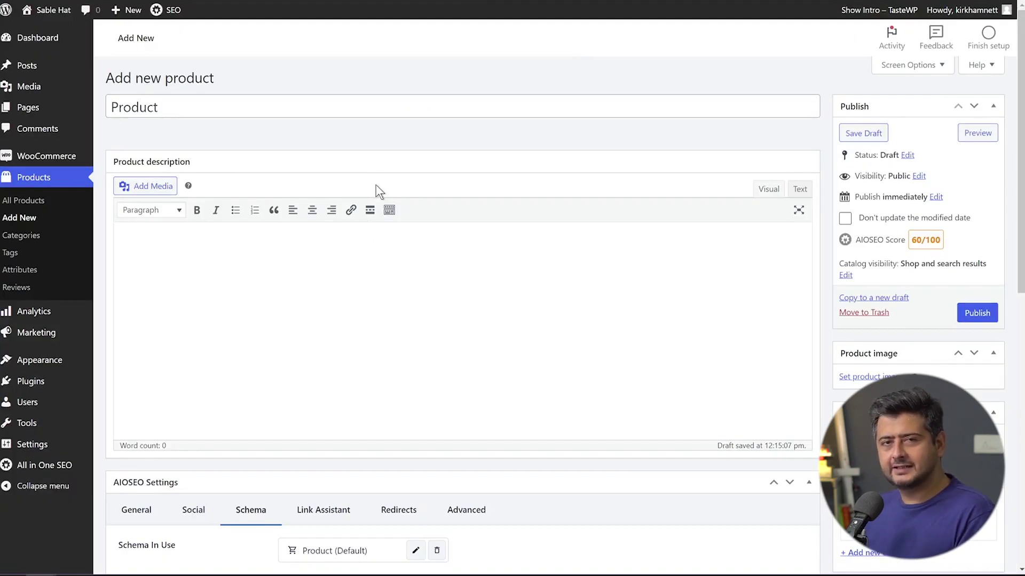
Examine the product's General and Inventory data alongside the schema templates available for it
{"action": "scroll", "coordinate": [372, 202], "scroll_direction": "down", "scroll_amount": 10}
{"action": "scroll", "coordinate": [260, 329], "scroll_direction": "down", "scroll_amount": 1}
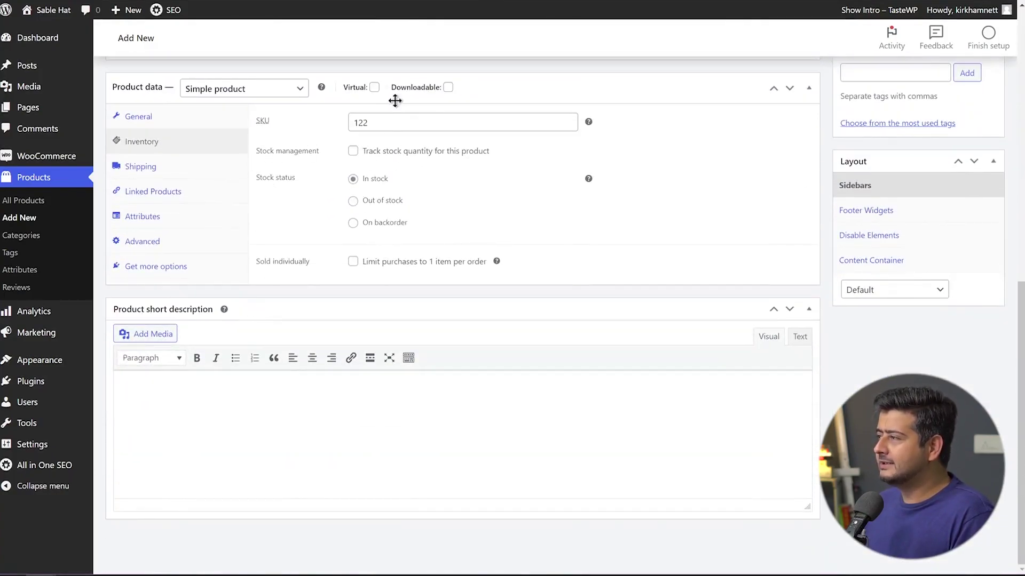
{"action": "left_click", "coordinate": [177, 124]}
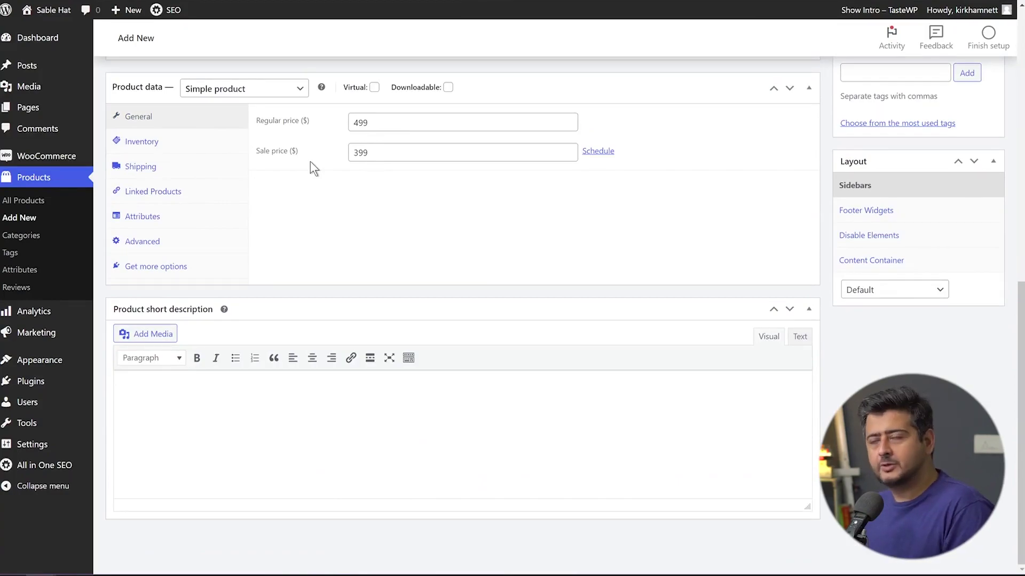
{"action": "scroll", "coordinate": [350, 235], "scroll_direction": "up", "scroll_amount": 5}
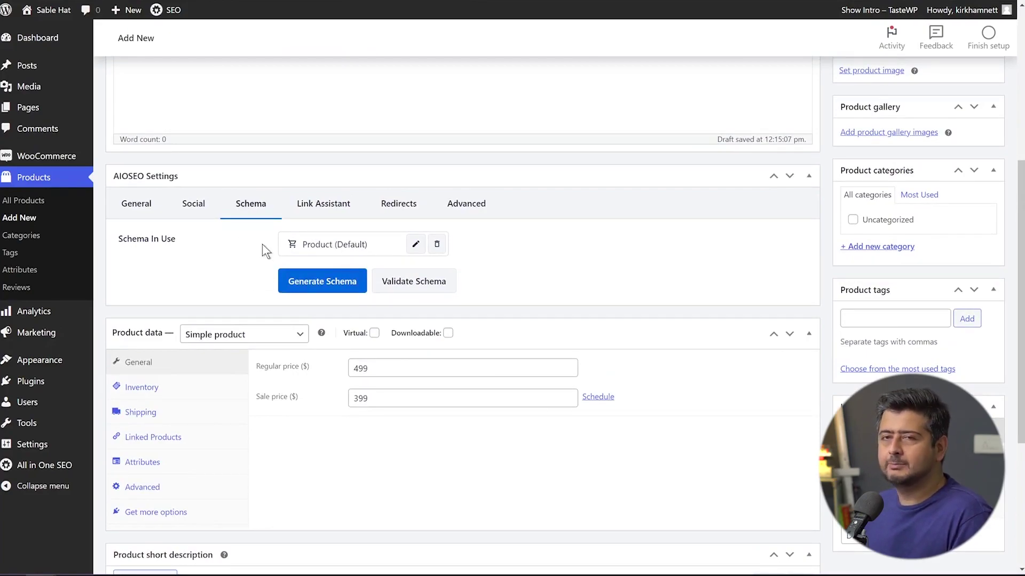
{"action": "left_click", "coordinate": [315, 283]}
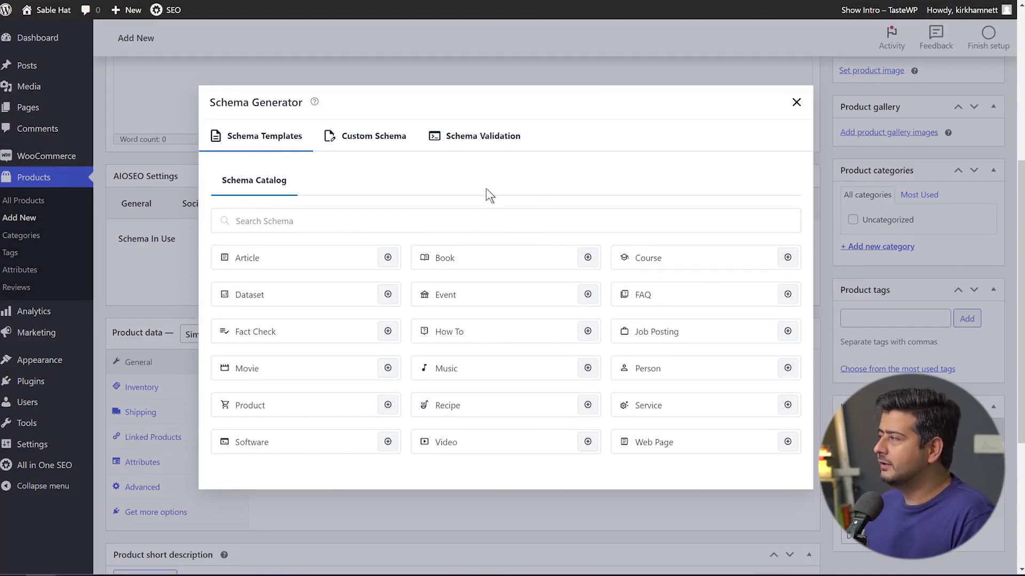
{"action": "left_click", "coordinate": [795, 103]}
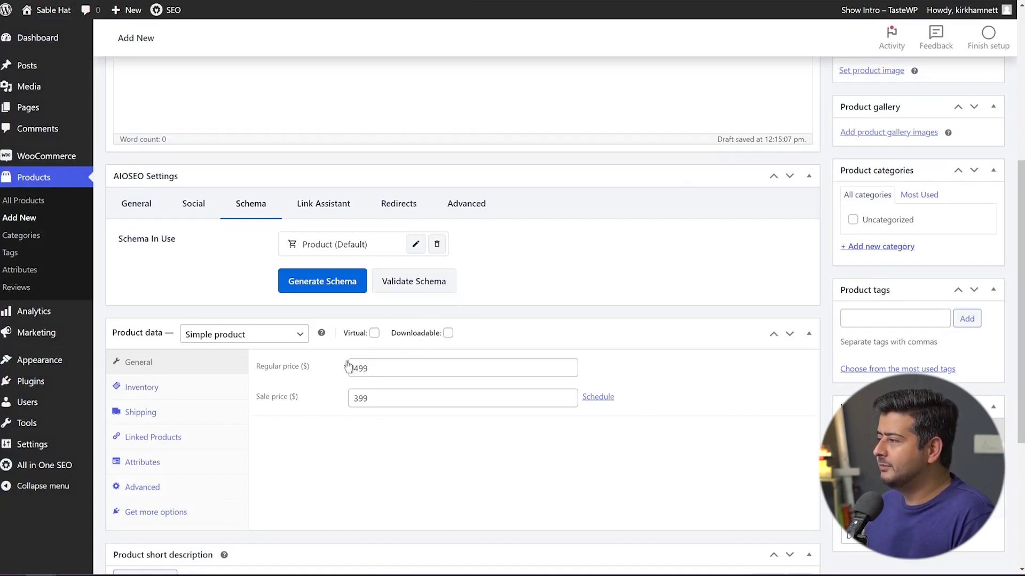
{"action": "left_click", "coordinate": [160, 388]}
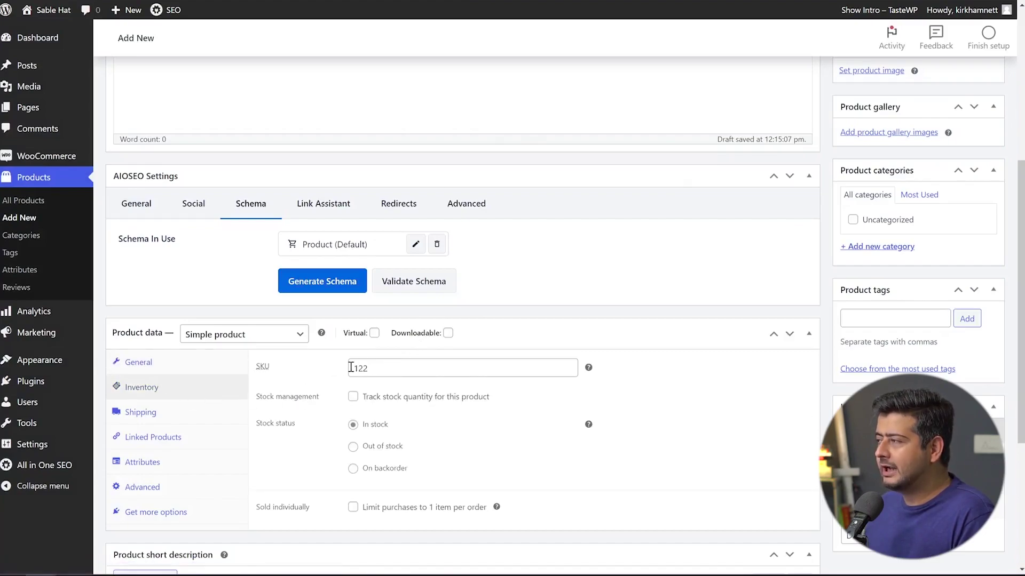
{"action": "scroll", "coordinate": [697, 275], "scroll_direction": "up", "scroll_amount": 5}
{"action": "scroll", "coordinate": [718, 341], "scroll_direction": "down", "scroll_amount": 3}
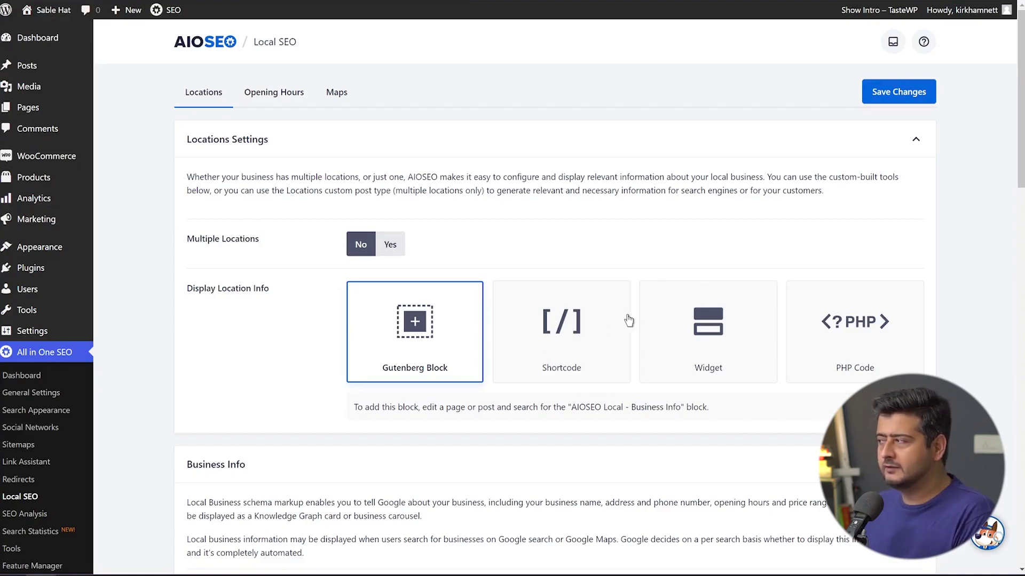
Examine the Local SEO settings for opening hours and the Google Maps API key
{"action": "left_click", "coordinate": [291, 106]}
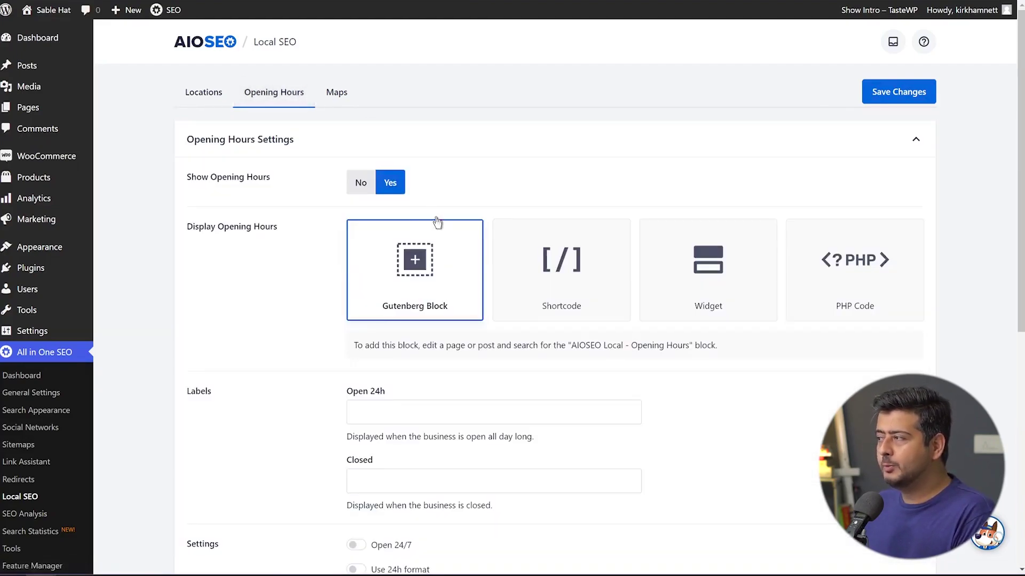
{"action": "scroll", "coordinate": [386, 286], "scroll_direction": "down", "scroll_amount": 5}
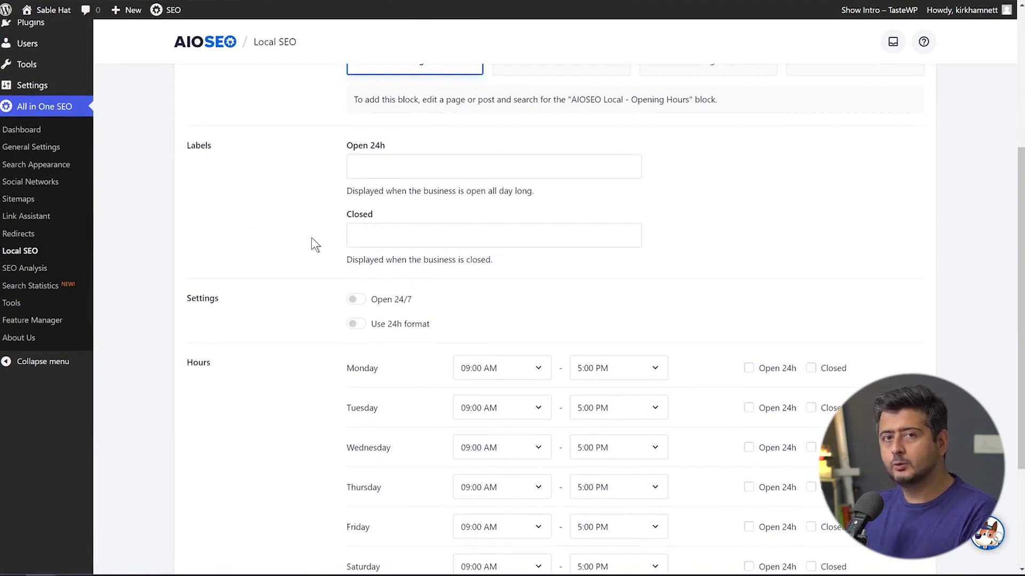
{"action": "scroll", "coordinate": [314, 243], "scroll_direction": "up", "scroll_amount": 5}
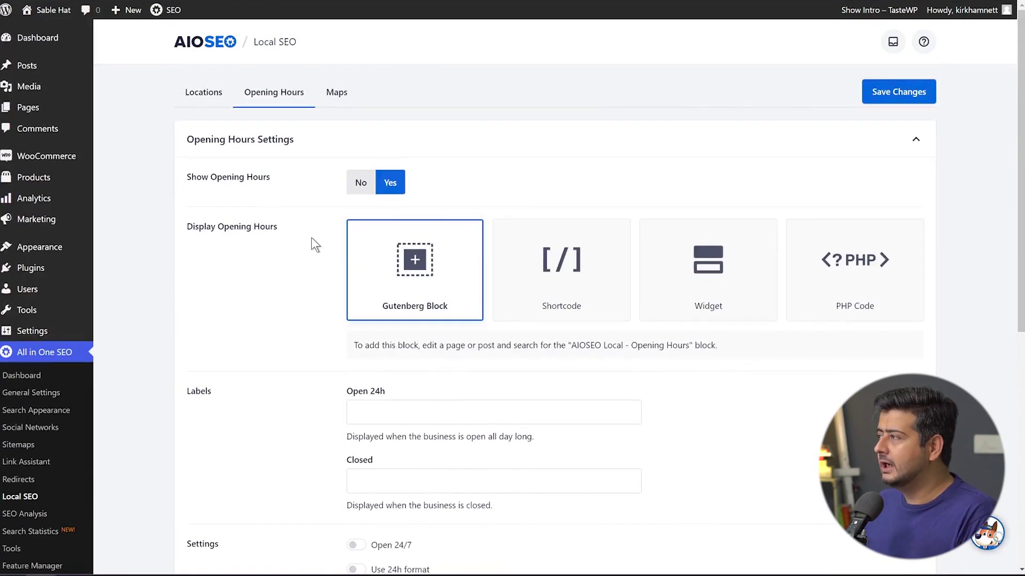
{"action": "left_click", "coordinate": [336, 92]}
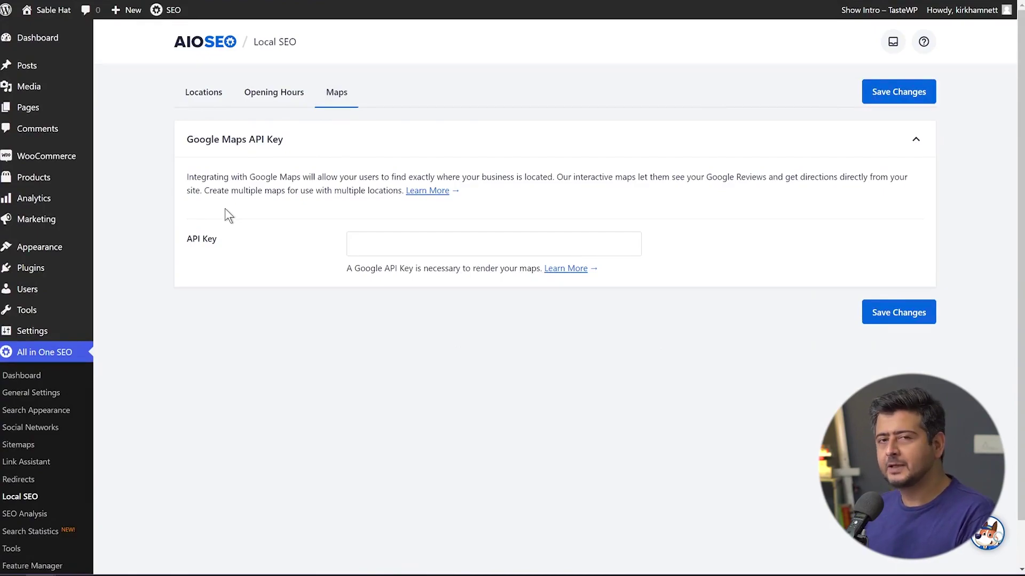
Examine the Business Info fields of the Local SEO locations settings, from company name and address through payment info
{"action": "left_click", "coordinate": [204, 94]}
{"action": "scroll", "coordinate": [154, 208], "scroll_direction": "down", "scroll_amount": 5}
{"action": "scroll", "coordinate": [152, 215], "scroll_direction": "down", "scroll_amount": 4}
{"action": "scroll", "coordinate": [152, 216], "scroll_direction": "up", "scroll_amount": 2}
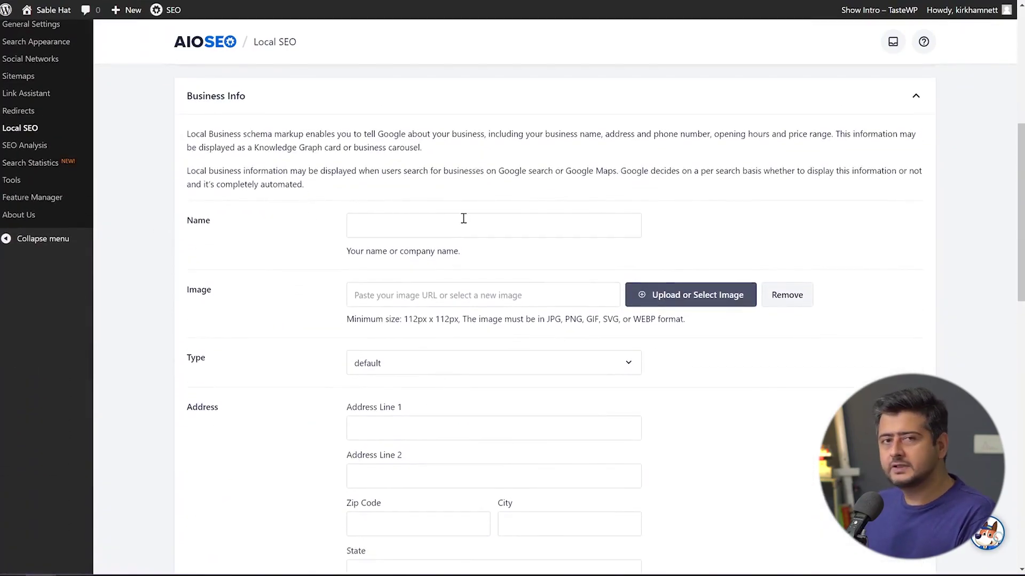
{"action": "scroll", "coordinate": [441, 347], "scroll_direction": "down", "scroll_amount": 2}
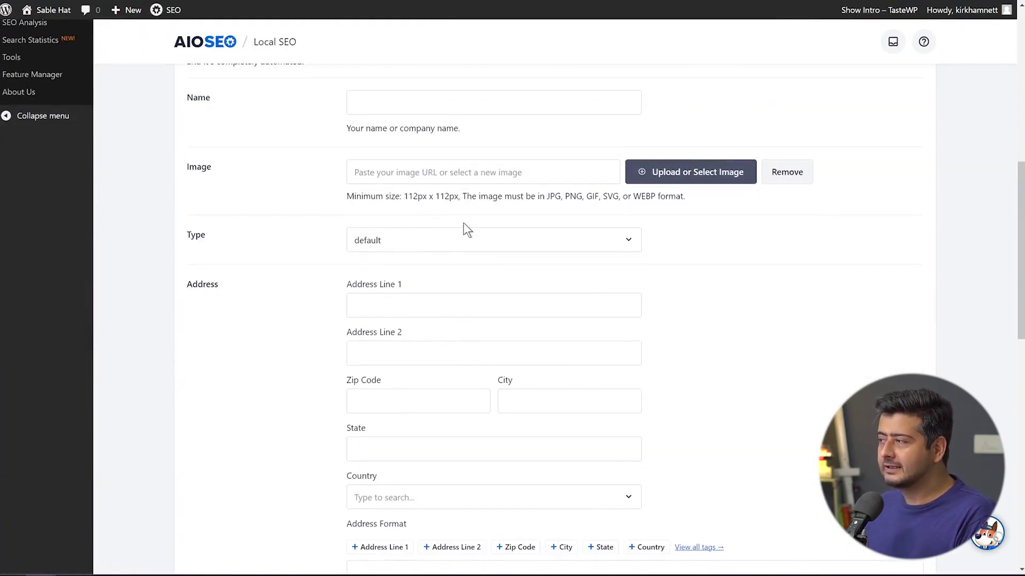
{"action": "scroll", "coordinate": [372, 272], "scroll_direction": "down", "scroll_amount": 4}
{"action": "scroll", "coordinate": [507, 302], "scroll_direction": "down", "scroll_amount": 4}
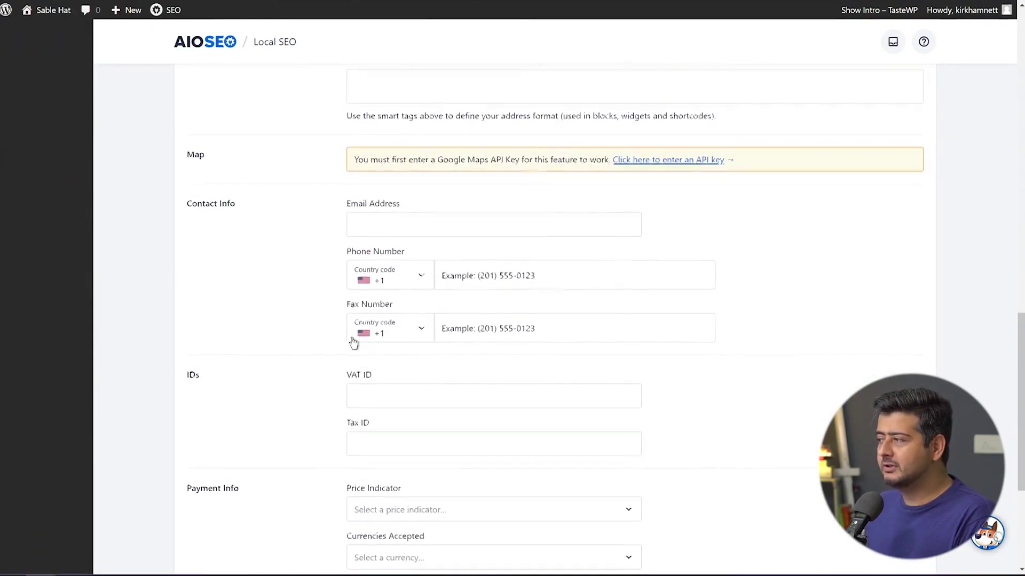
{"action": "scroll", "coordinate": [405, 323], "scroll_direction": "down", "scroll_amount": 4}
{"action": "scroll", "coordinate": [258, 302], "scroll_direction": "up", "scroll_amount": 20}
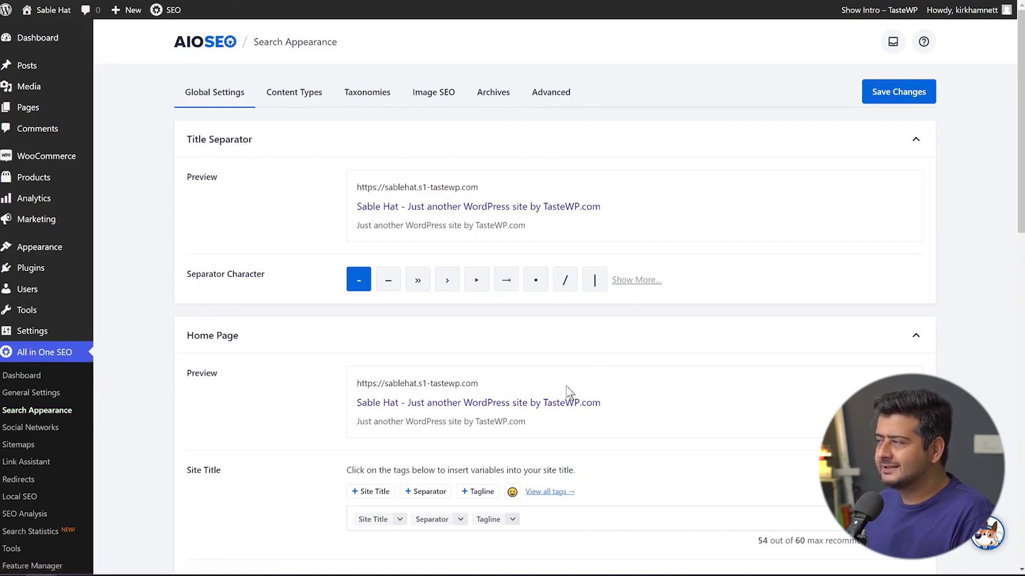
Examine the Knowledge Graph fields in the global Search Appearance settings, from website name through logo
{"action": "scroll", "coordinate": [197, 235], "scroll_direction": "down", "scroll_amount": 10}
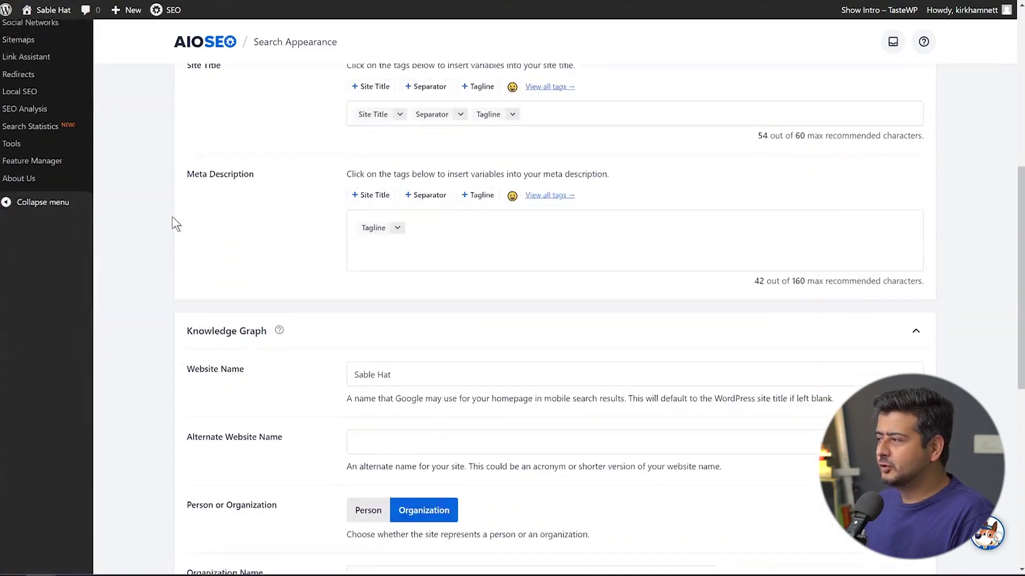
{"action": "scroll", "coordinate": [168, 219], "scroll_direction": "down", "scroll_amount": 1}
{"action": "scroll", "coordinate": [168, 220], "scroll_direction": "up", "scroll_amount": 1}
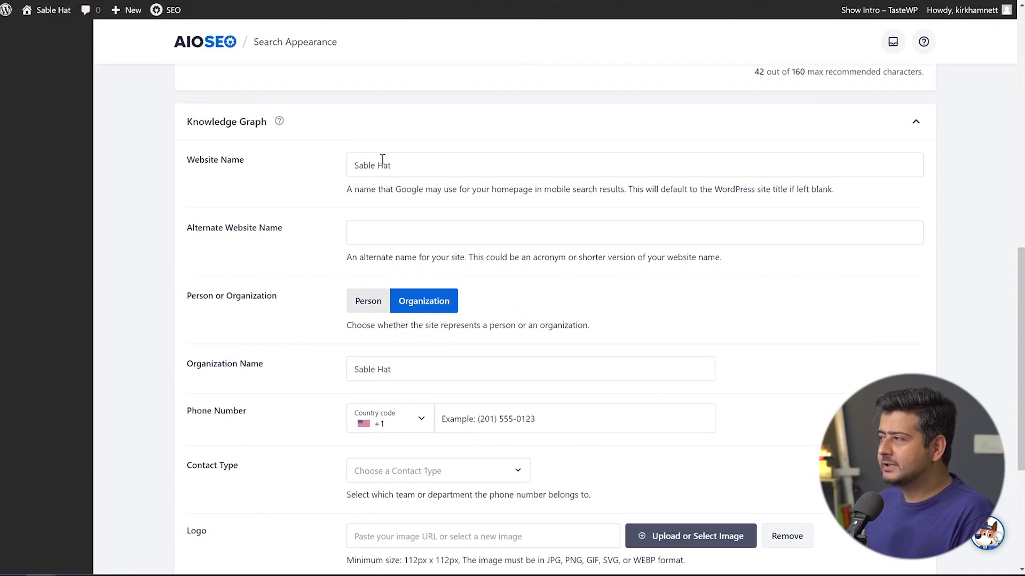
{"action": "scroll", "coordinate": [330, 293], "scroll_direction": "down", "scroll_amount": 2}
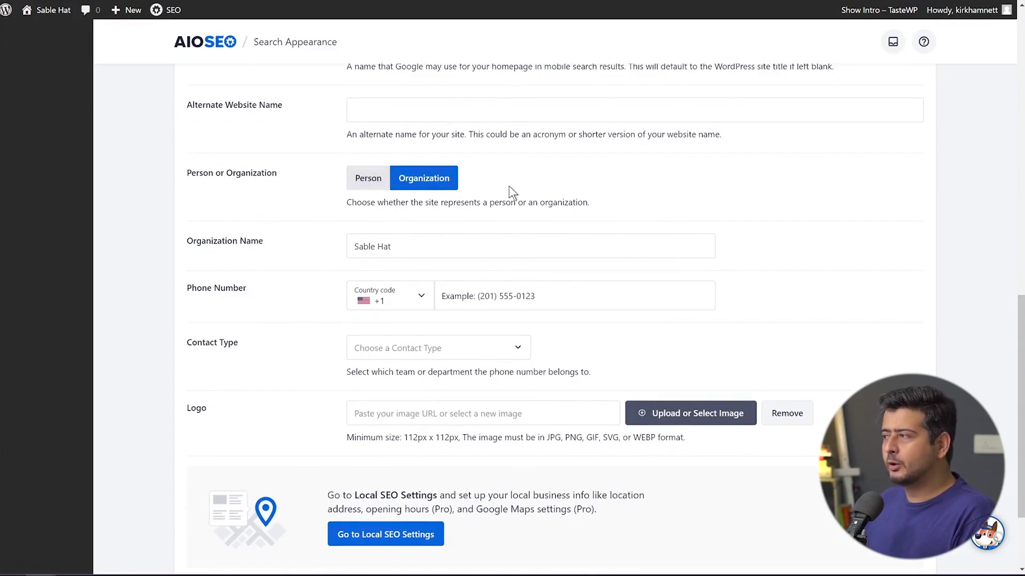
{"action": "scroll", "coordinate": [439, 308], "scroll_direction": "down", "scroll_amount": 2}
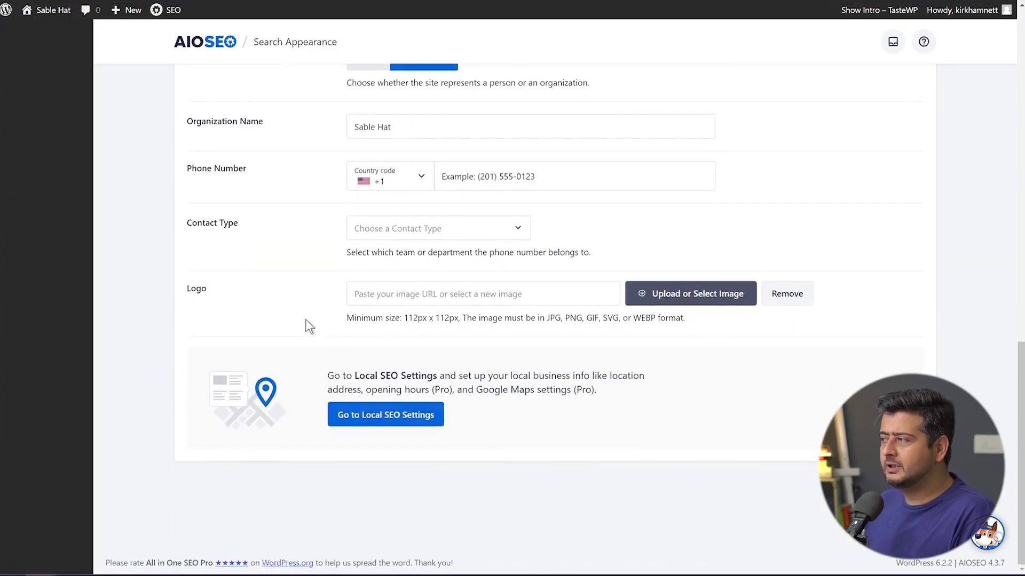
{"action": "scroll", "coordinate": [161, 295], "scroll_direction": "up", "scroll_amount": 10}
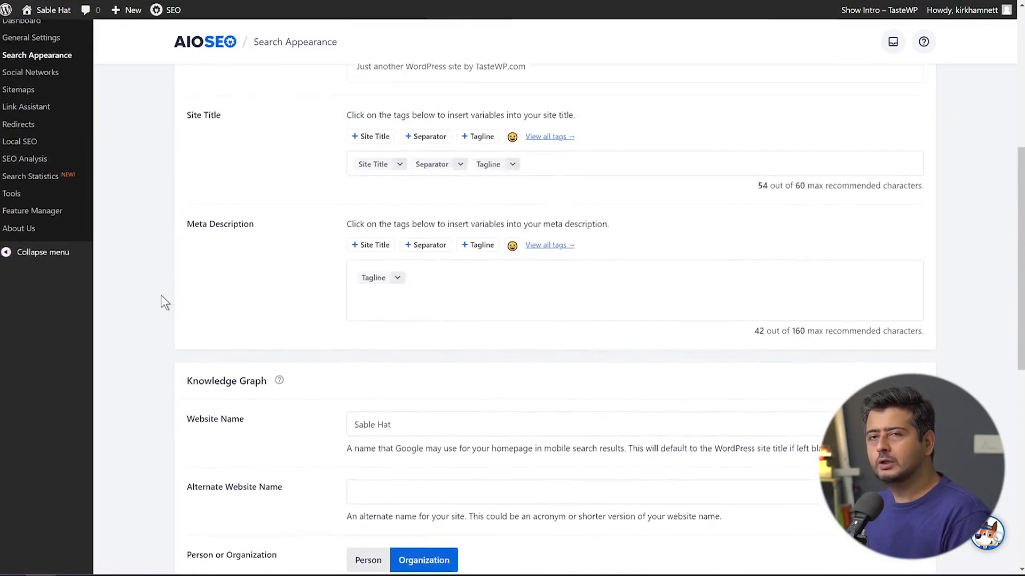